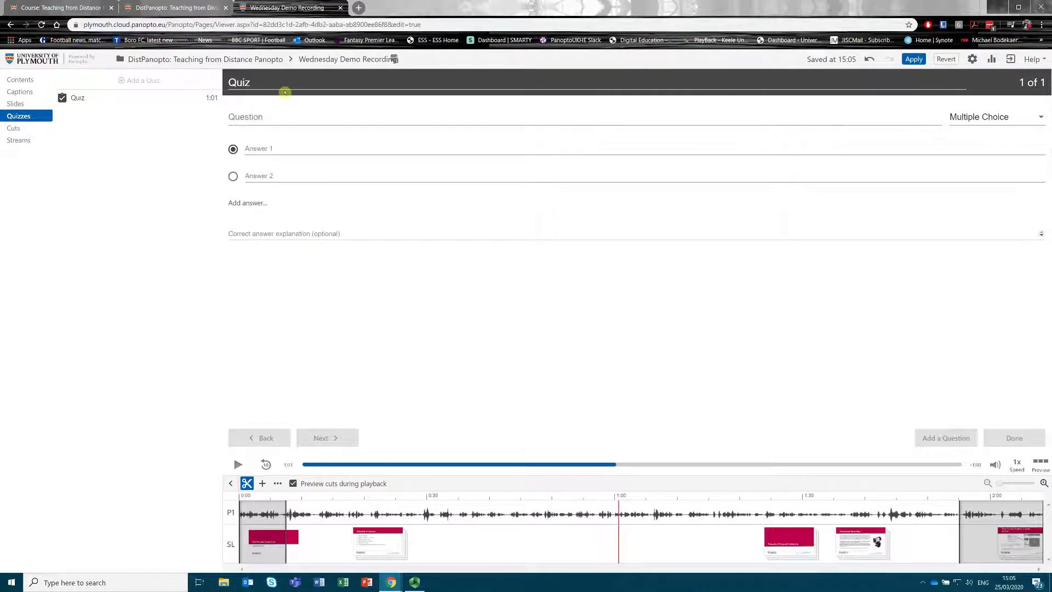
Step: Name the quiz "Quiz Demo" and set up a True/False question reading "Is today Wednesday", with True as the correct answer
type("Demo")
left_click(979, 122)
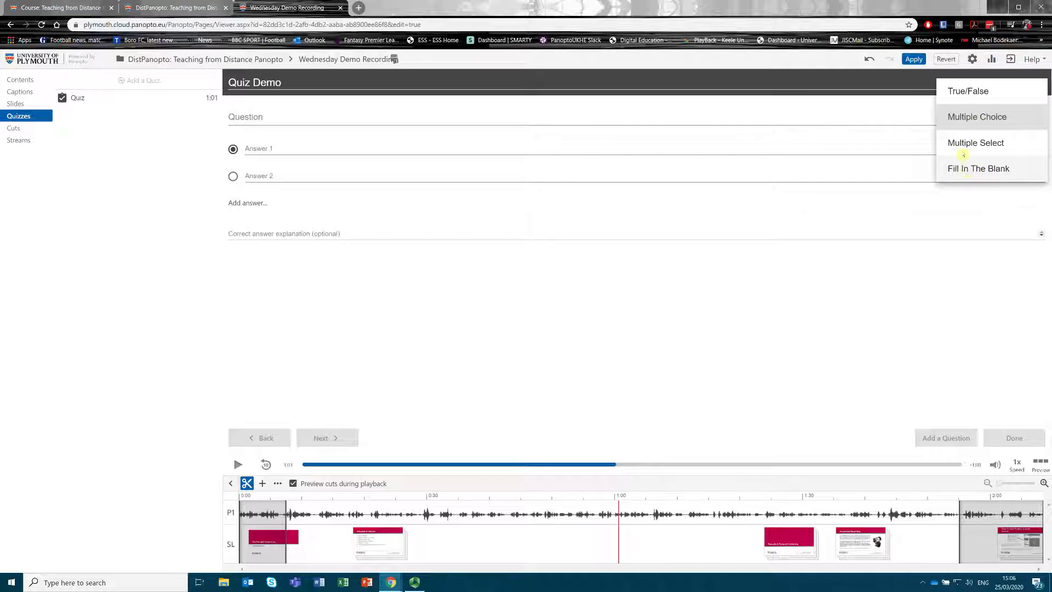
left_click(951, 90)
left_click(276, 121)
type("Is today Wednesday")
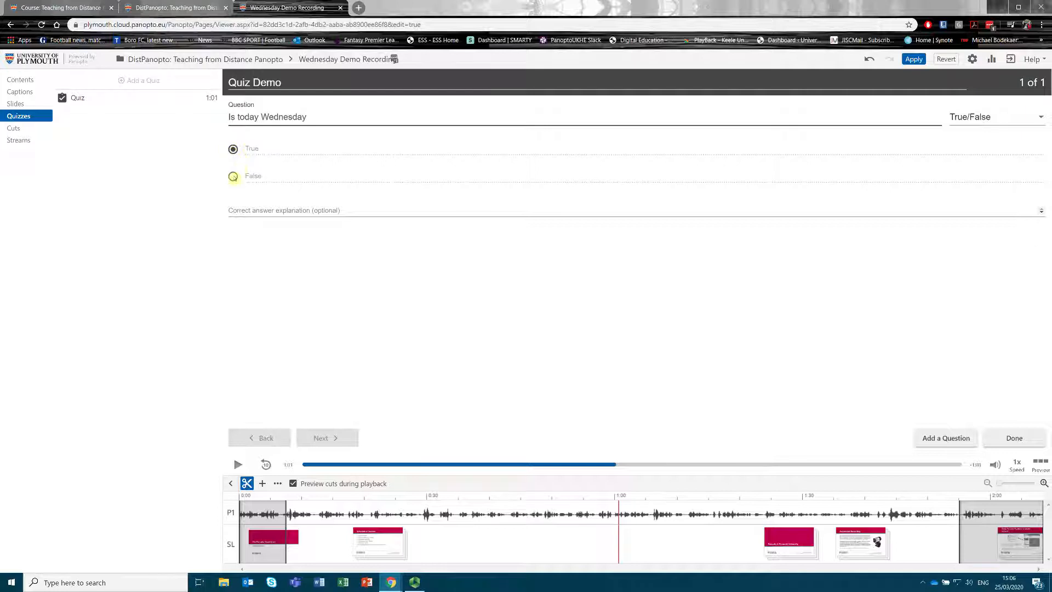
key("Return")
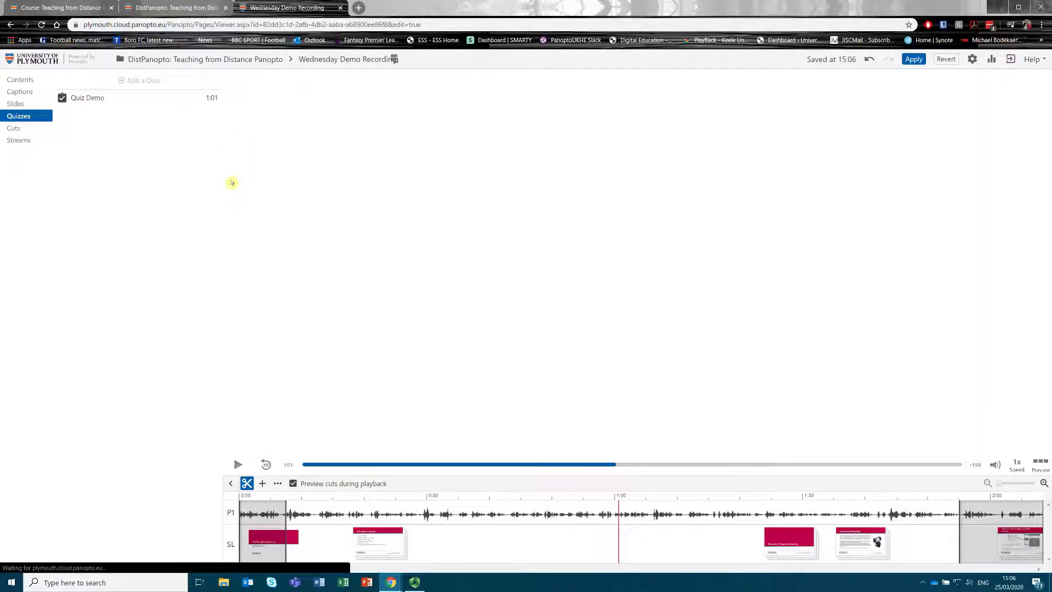
left_click(233, 177)
left_click(233, 149)
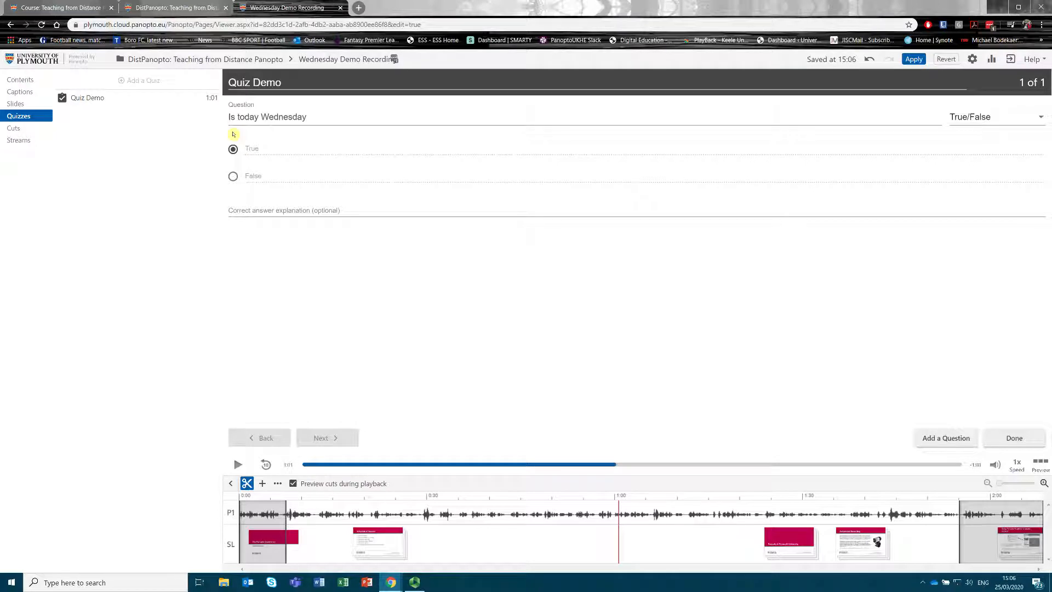
left_click(262, 215)
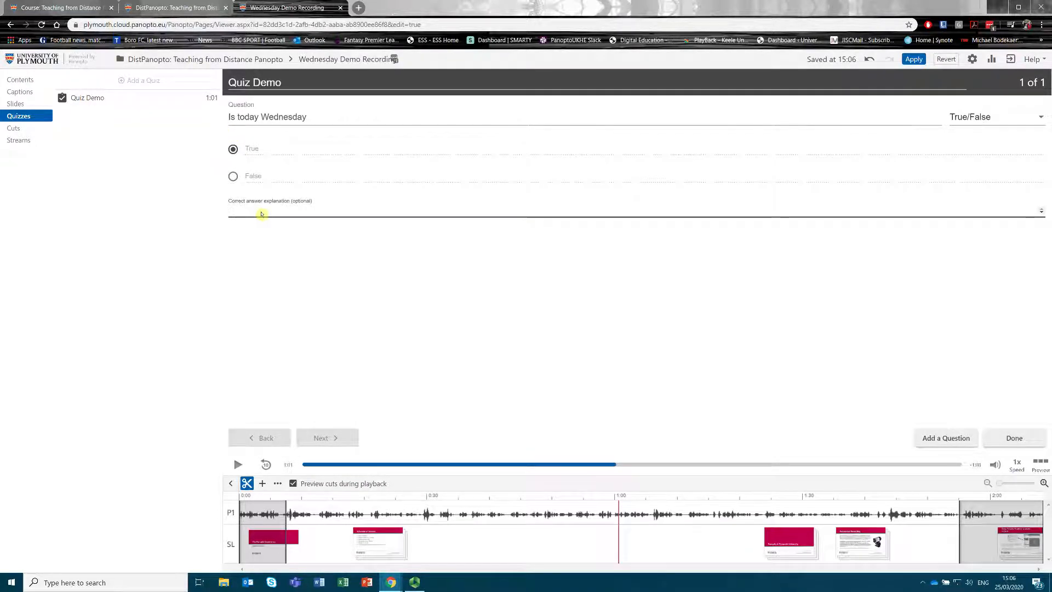
left_click(262, 268)
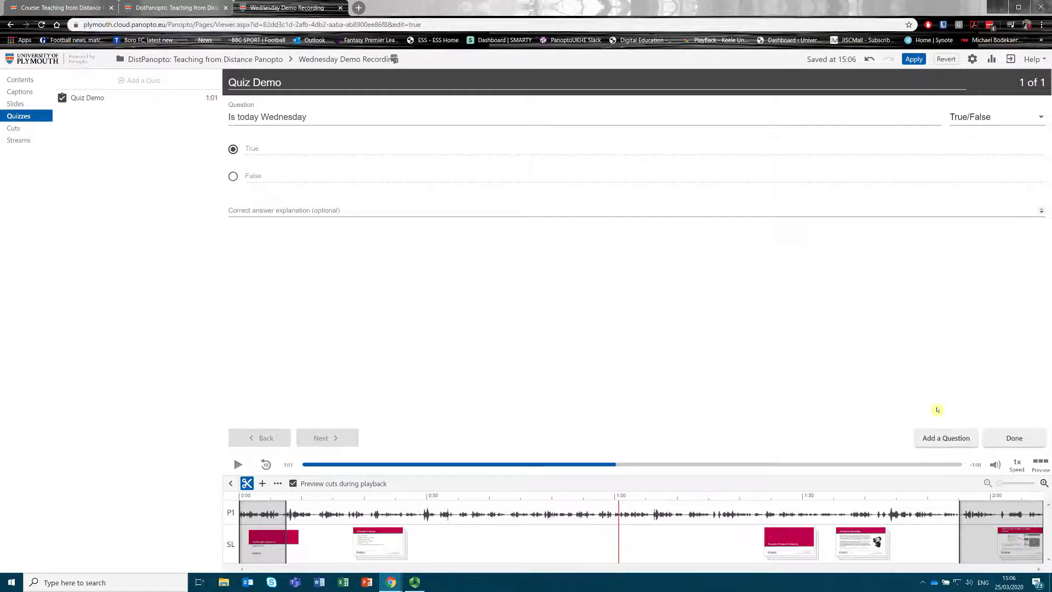
Step: Add a Multiple Choice question "What day is it today" with answers Sunday and Wednesday, marking Wednesday as correct
left_click(928, 439)
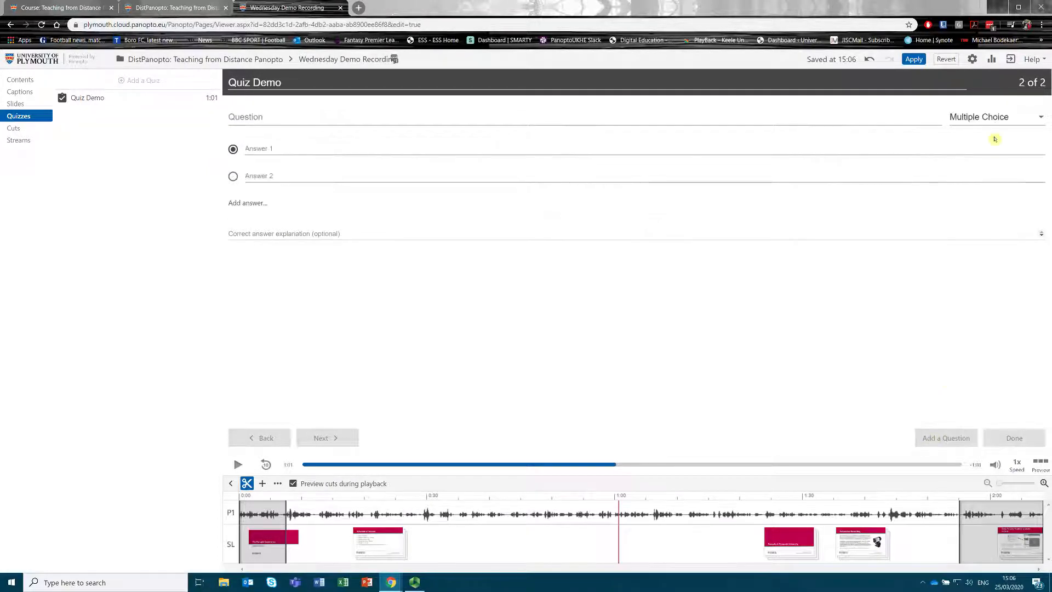
left_click(231, 117)
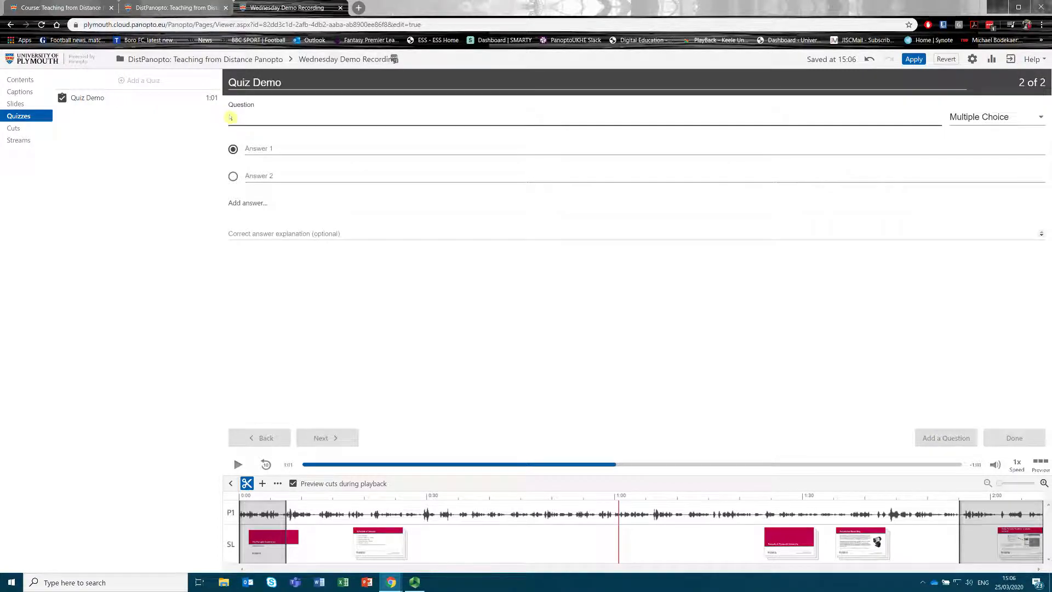
type("What day is it today")
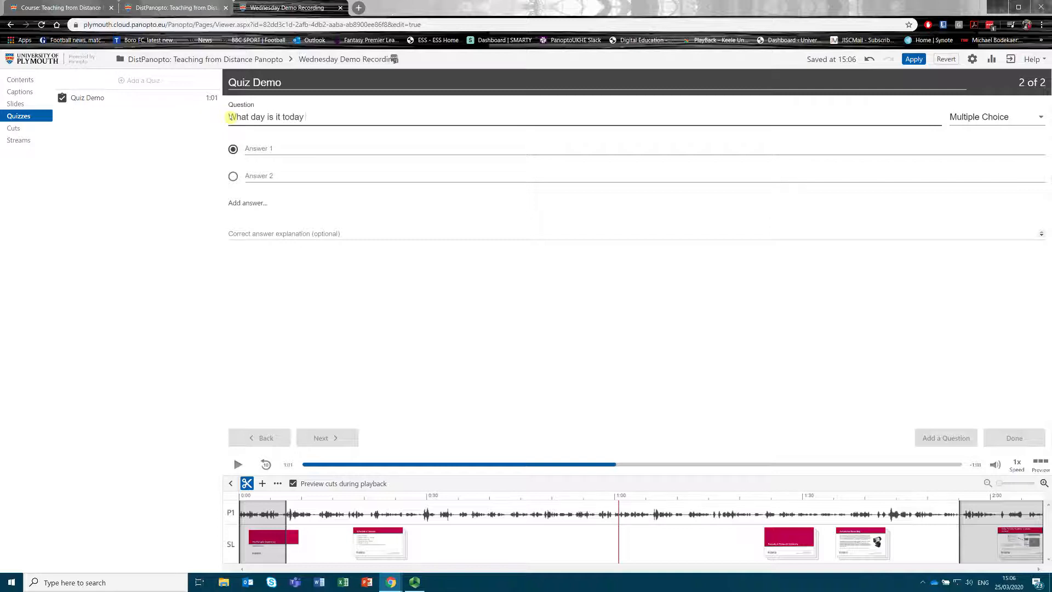
left_click(279, 148)
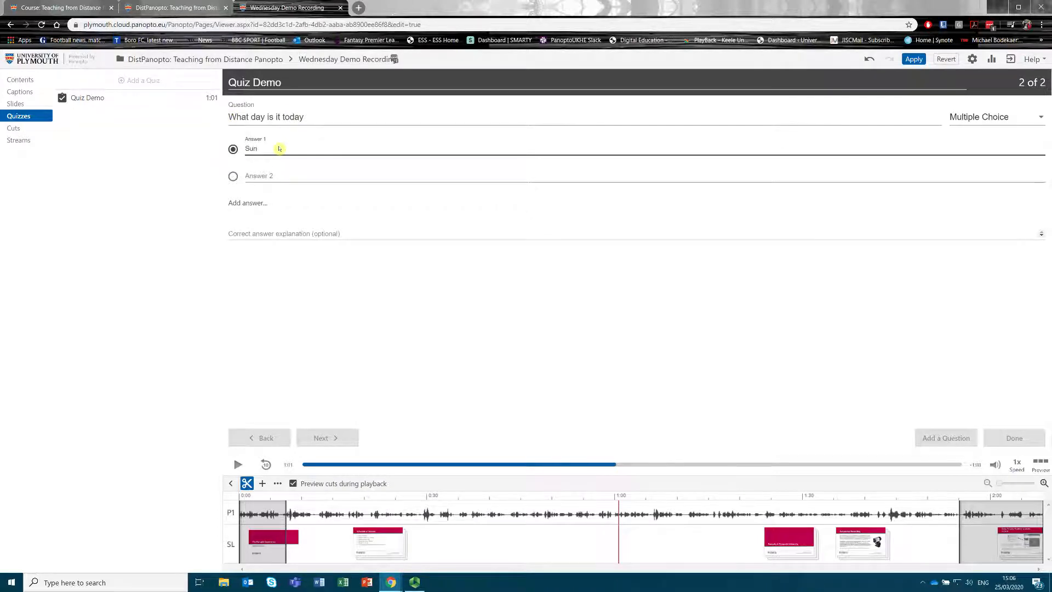
type("Sunday")
left_click(270, 175)
type("Wednesday")
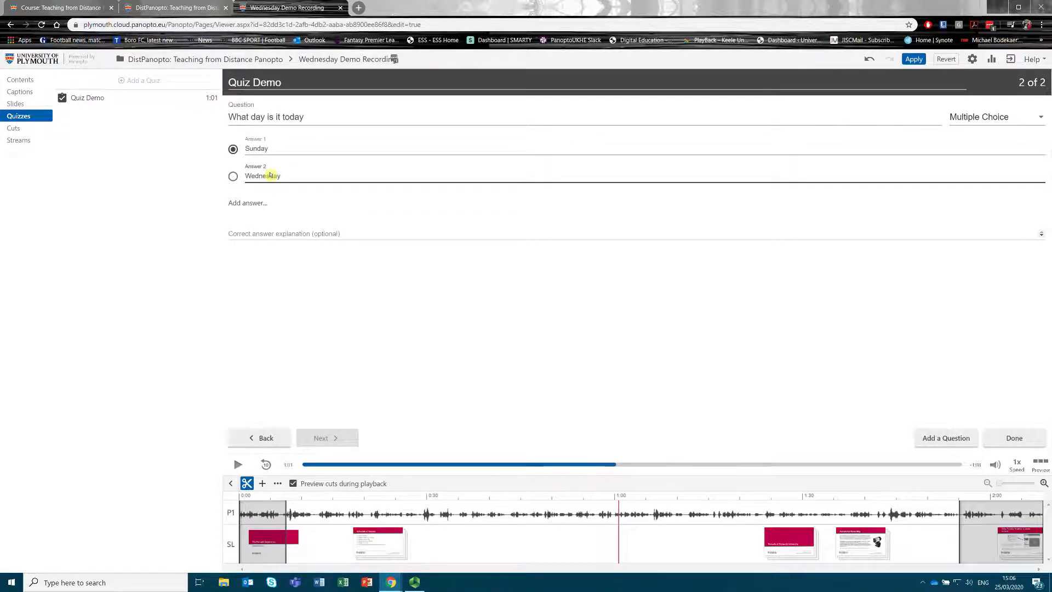
left_click(233, 176)
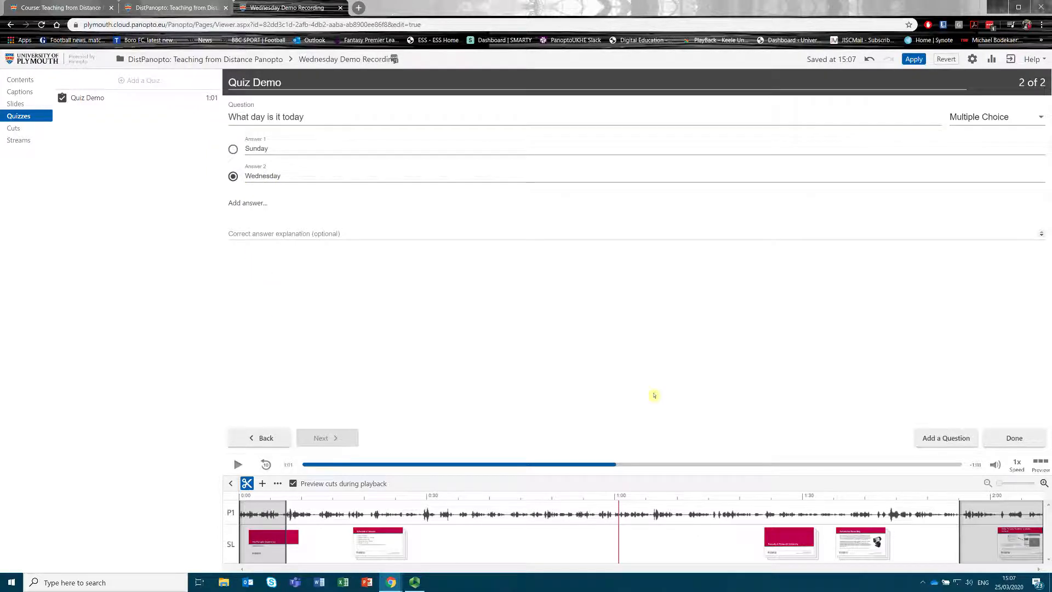
Step: Add a third question of type Multiple Select that reads "Which days is it not"
left_click(934, 440)
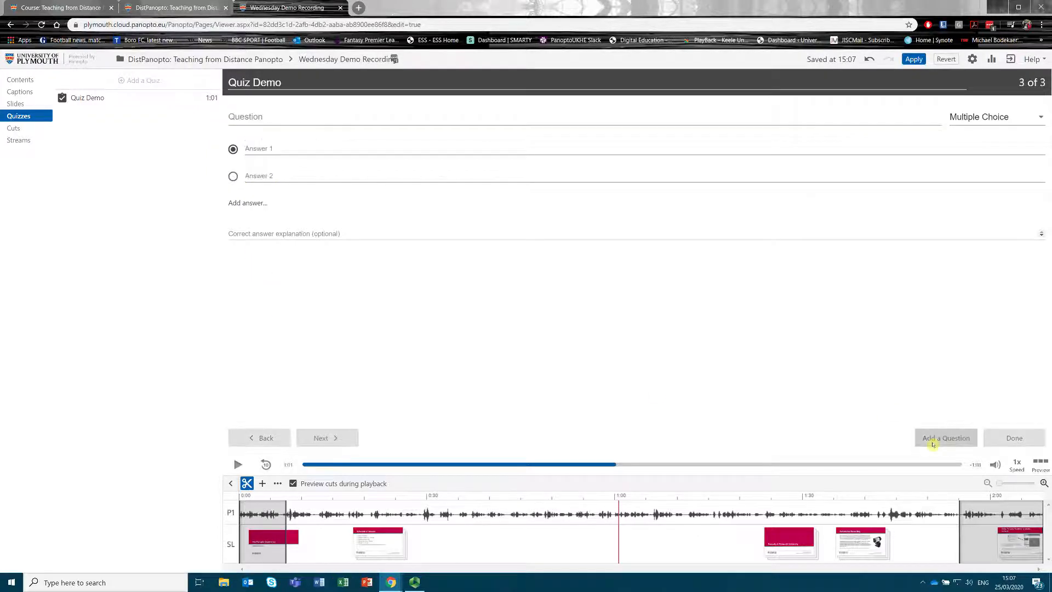
left_click(967, 118)
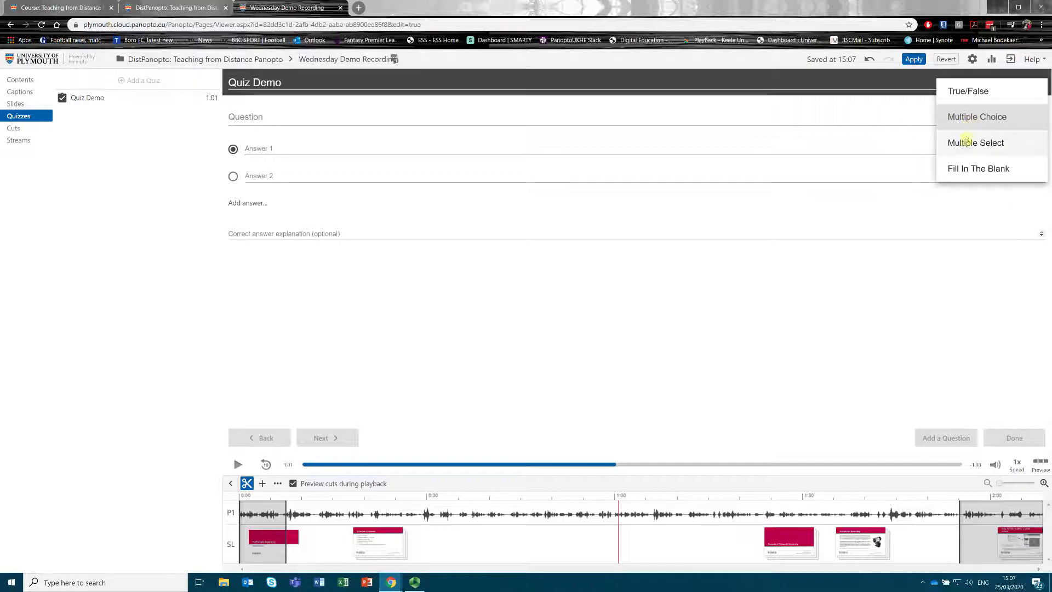
left_click(961, 143)
left_click(277, 122)
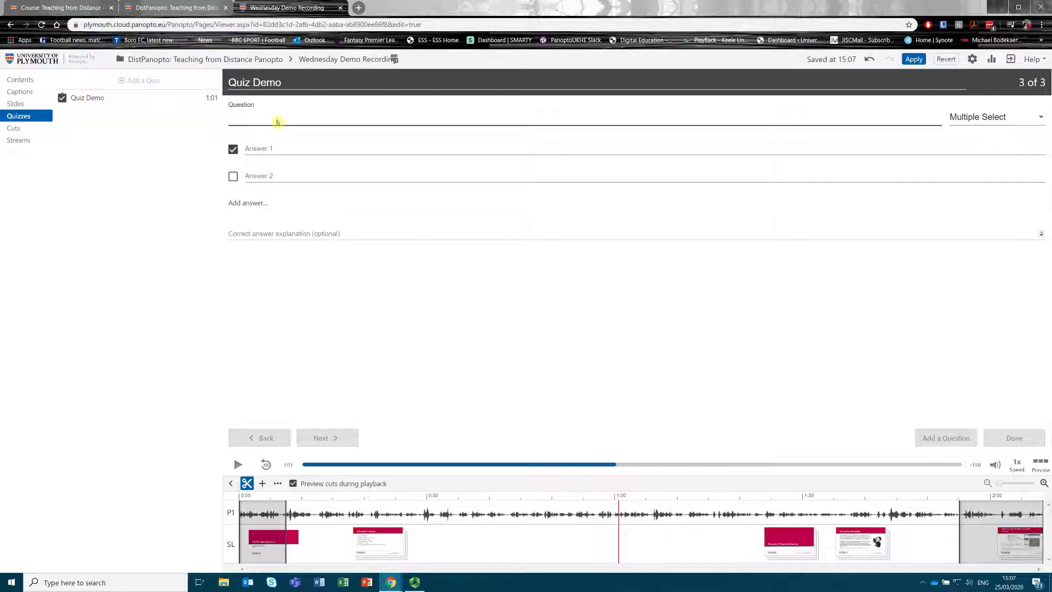
type("Which days is it not")
Step: Give the Multiple Select question the answers Monday, Tuesday and Wednesday, with Monday and Tuesday marked as correct
left_click(261, 147)
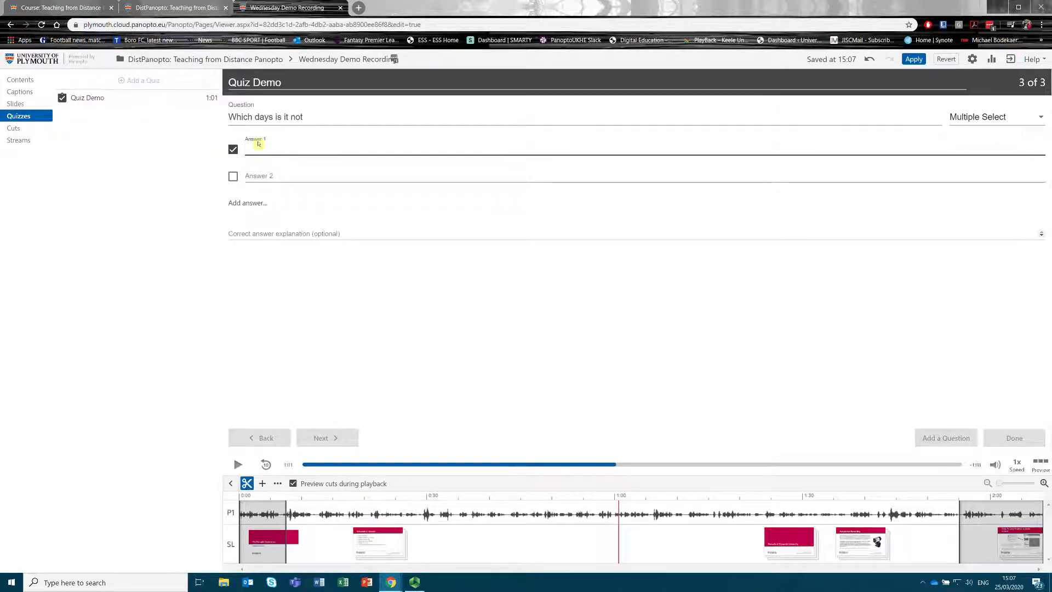
type("Monday")
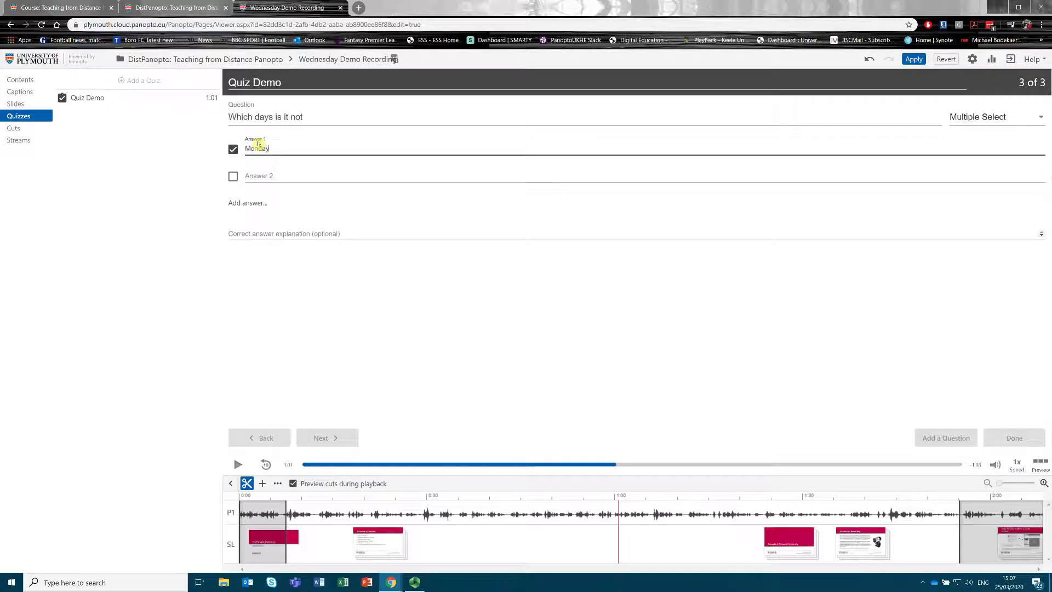
left_click(260, 167)
type("Tuesday")
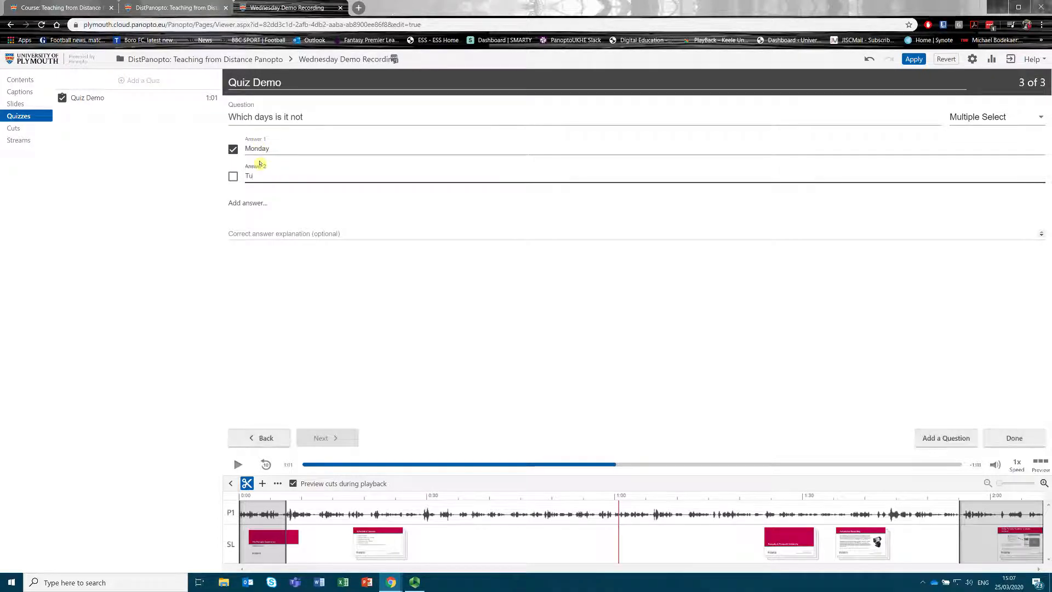
left_click(253, 203)
left_click(253, 203)
type("We")
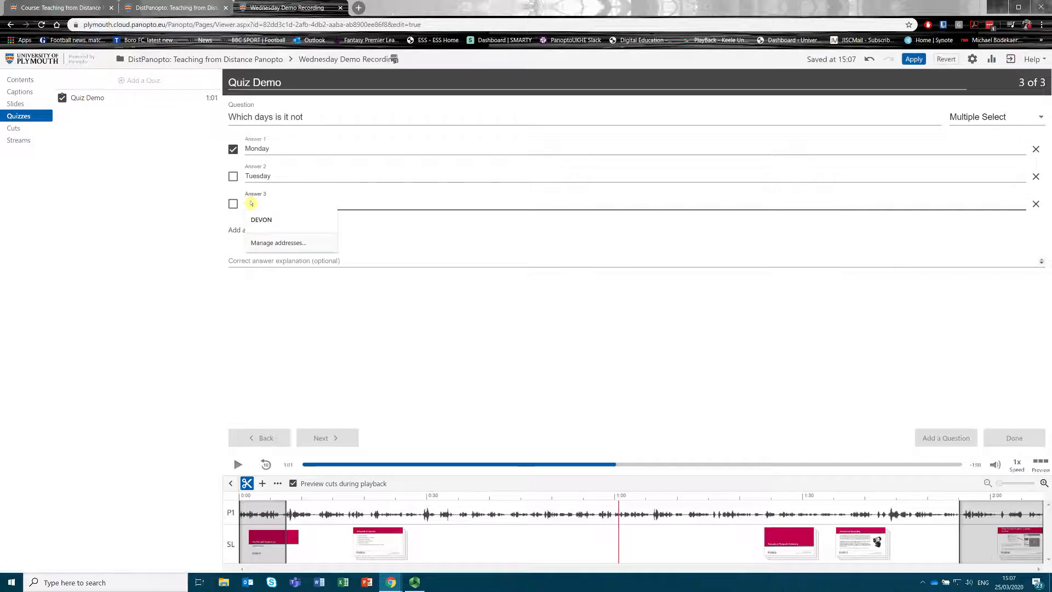
type("dnesday")
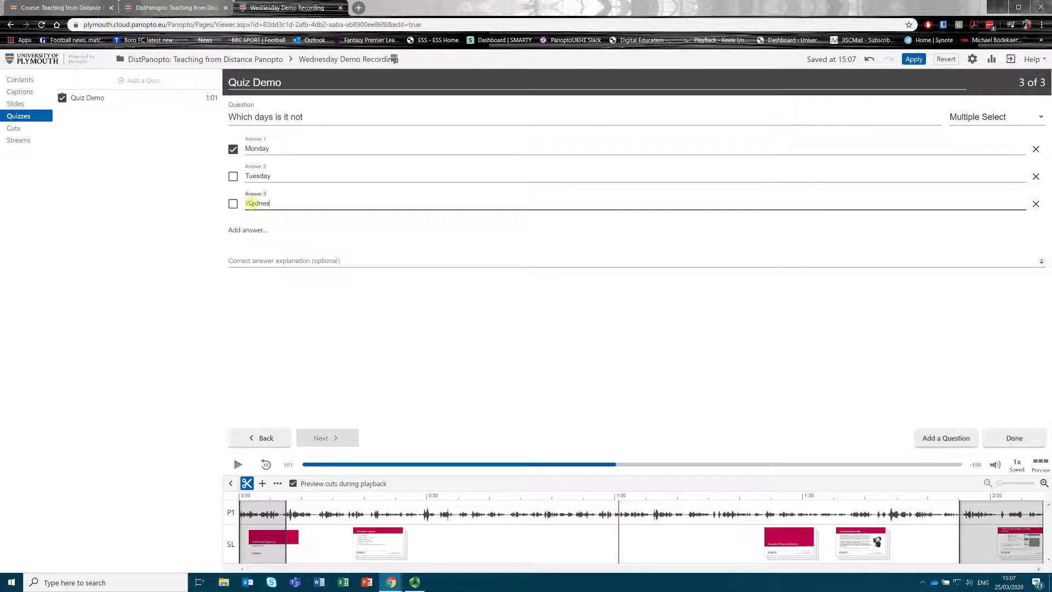
left_click(233, 176)
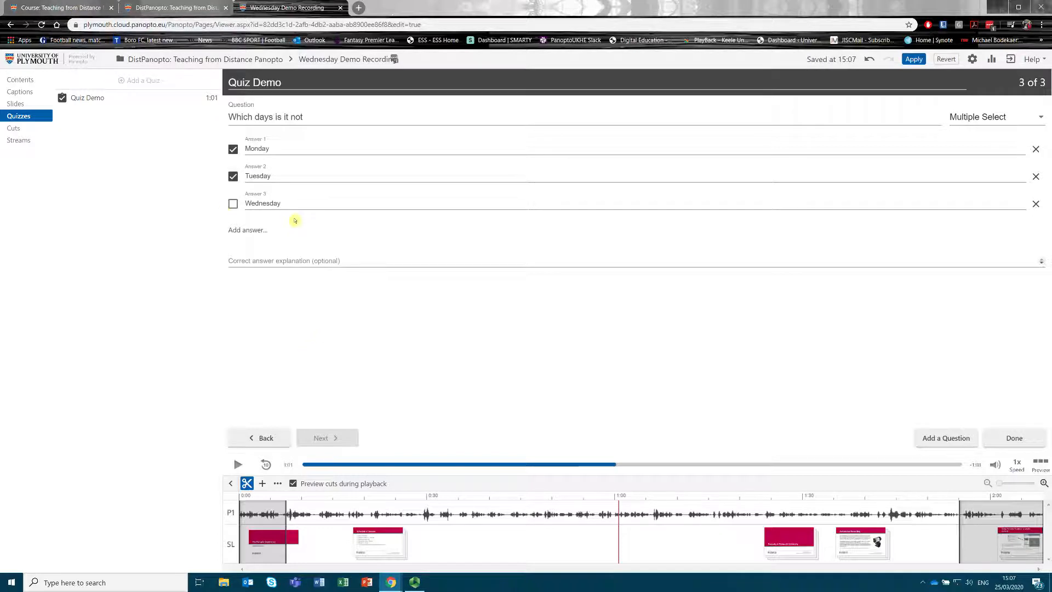
Step: Add a fourth question of type Fill In The Blank with the title "Whats day is it today?"
left_click(934, 448)
left_click(962, 122)
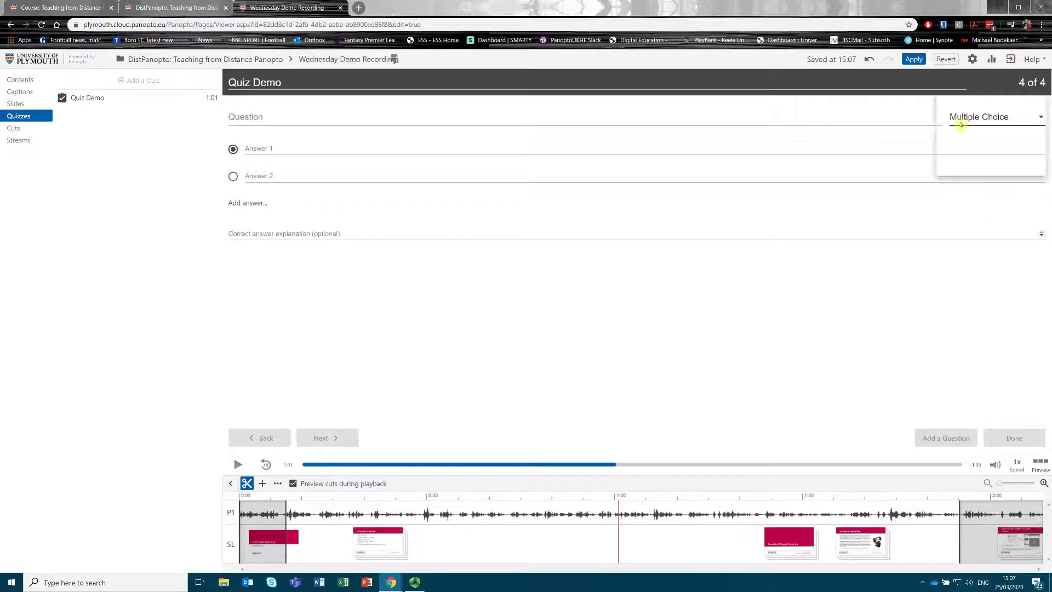
left_click(959, 168)
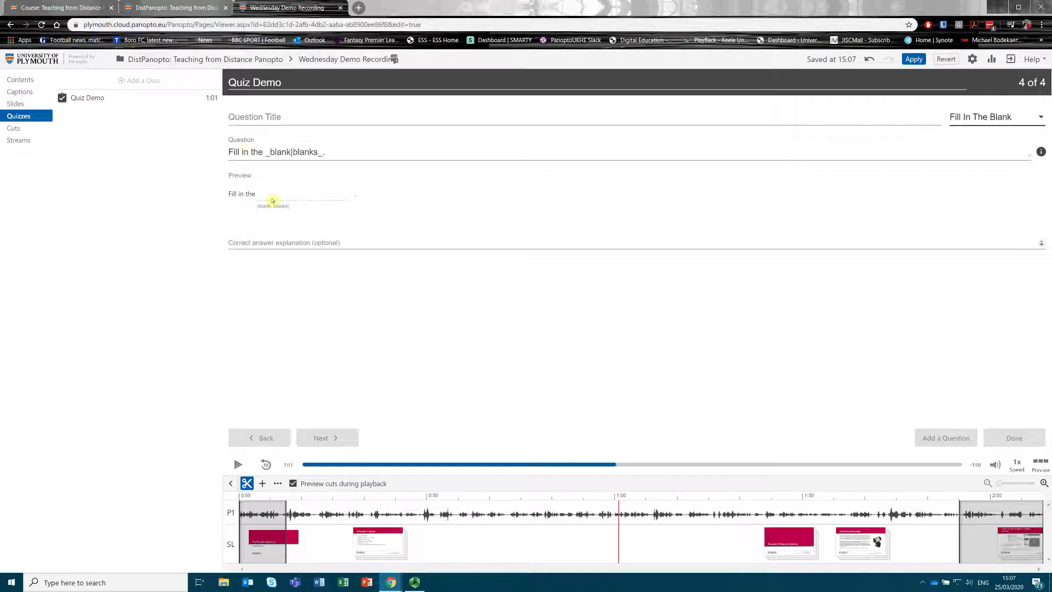
left_click(253, 116)
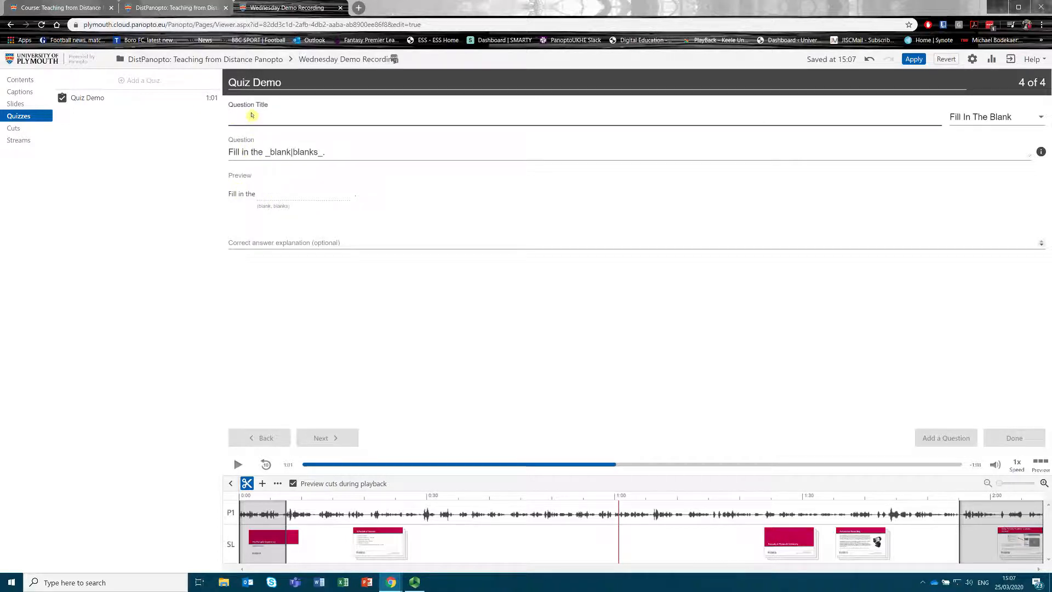
type("Whats")
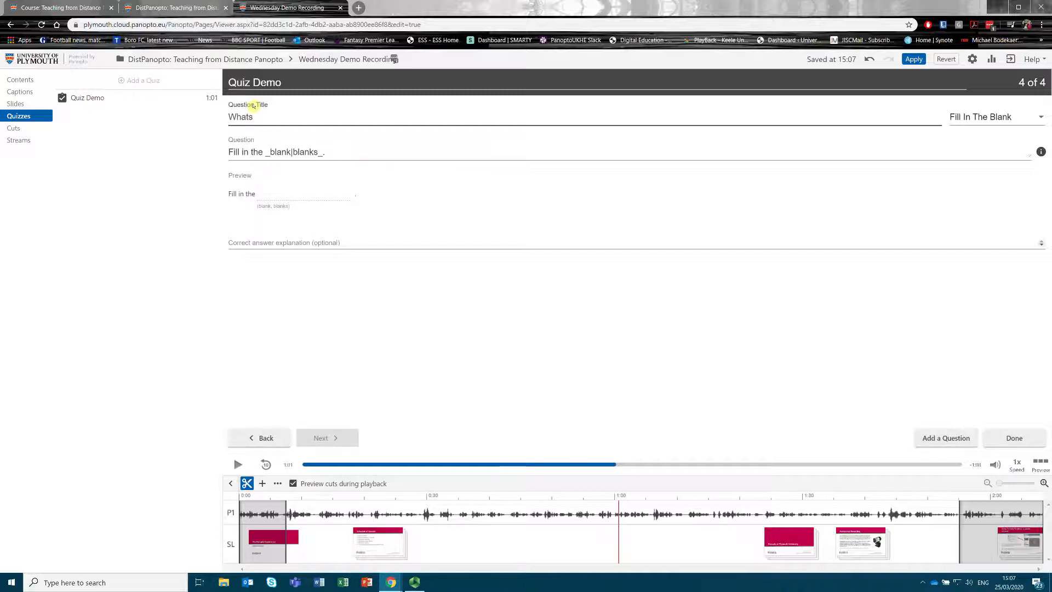
type(" day it i")
key("BackSpace")
type("s it today?")
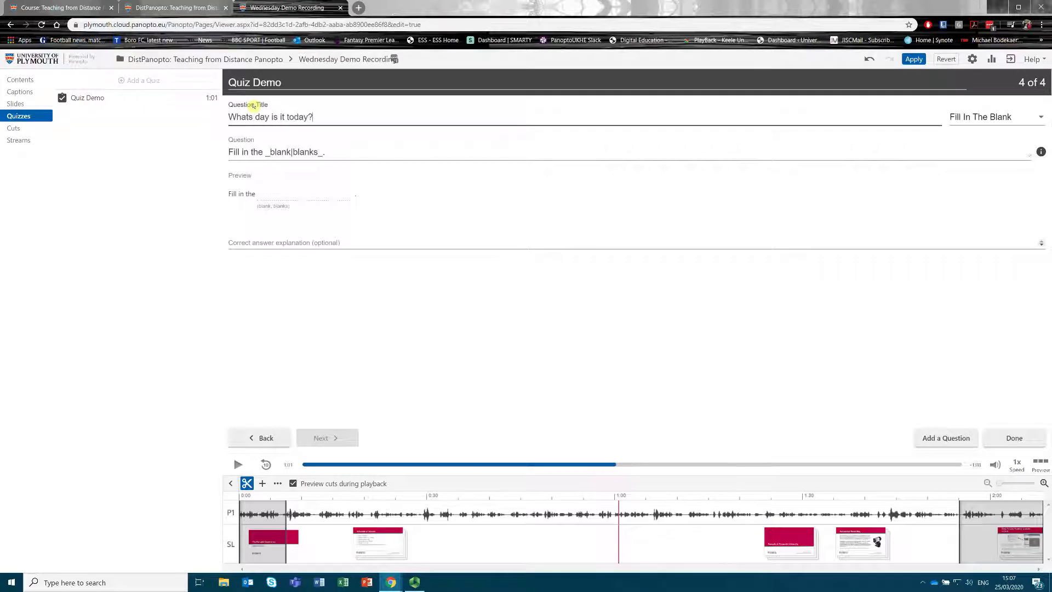
Step: Replace the words before the blank in the question text with "Today is"
left_click(228, 154)
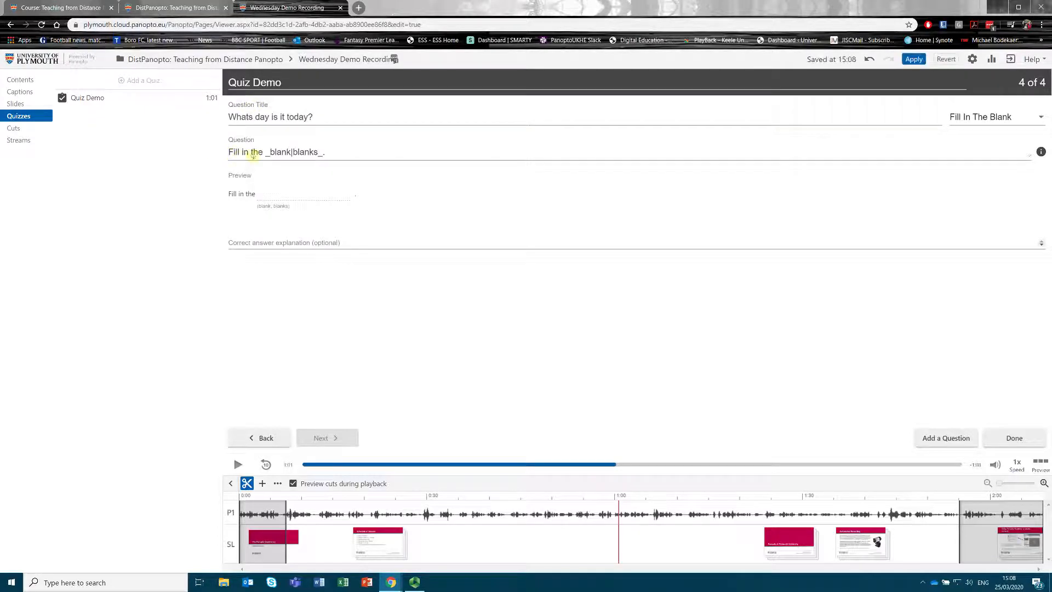
left_click_drag(263, 153, 224, 152)
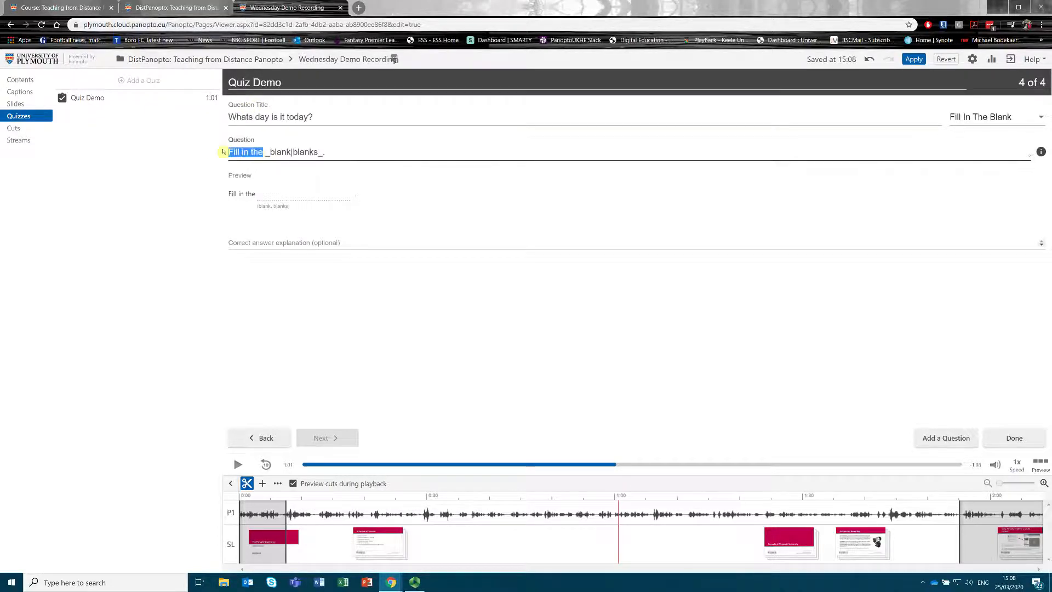
type("Today")
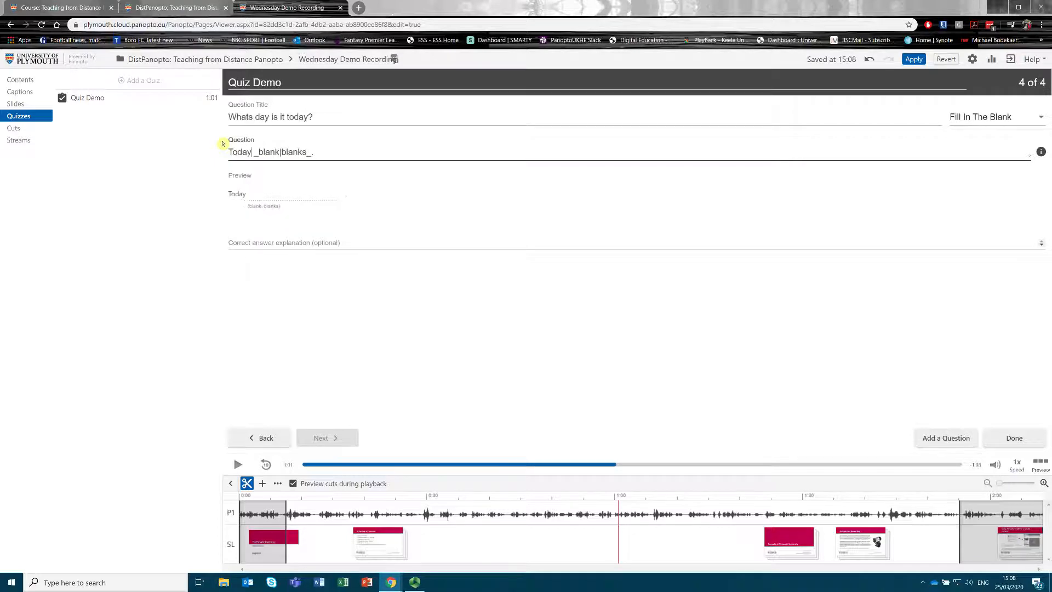
type(" us")
key("BackSpace")
key("BackSpace")
type("is")
Step: Replace the placeholder answers between the underscores with "Wednesday", keeping the underscores around the blank
left_click_drag(267, 152, 314, 153)
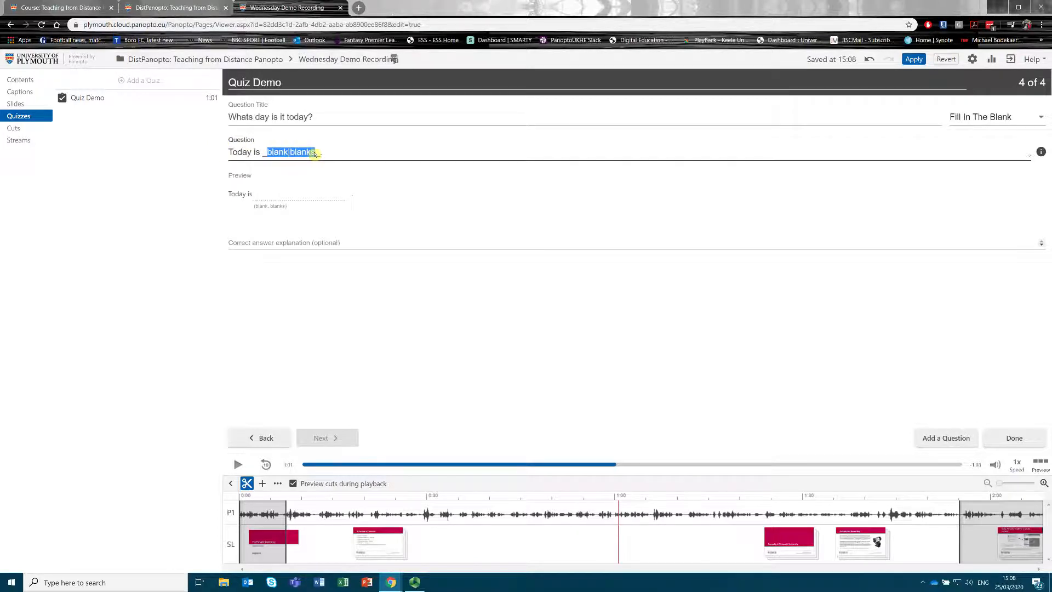
type("Wend")
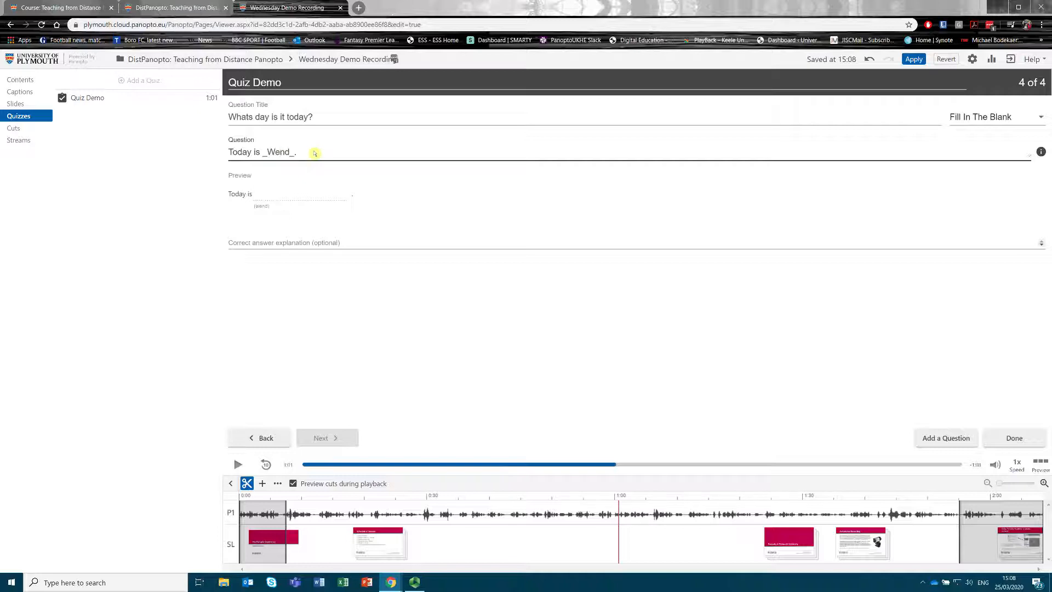
key("BackSpace")
type("dnesday")
left_click(344, 215)
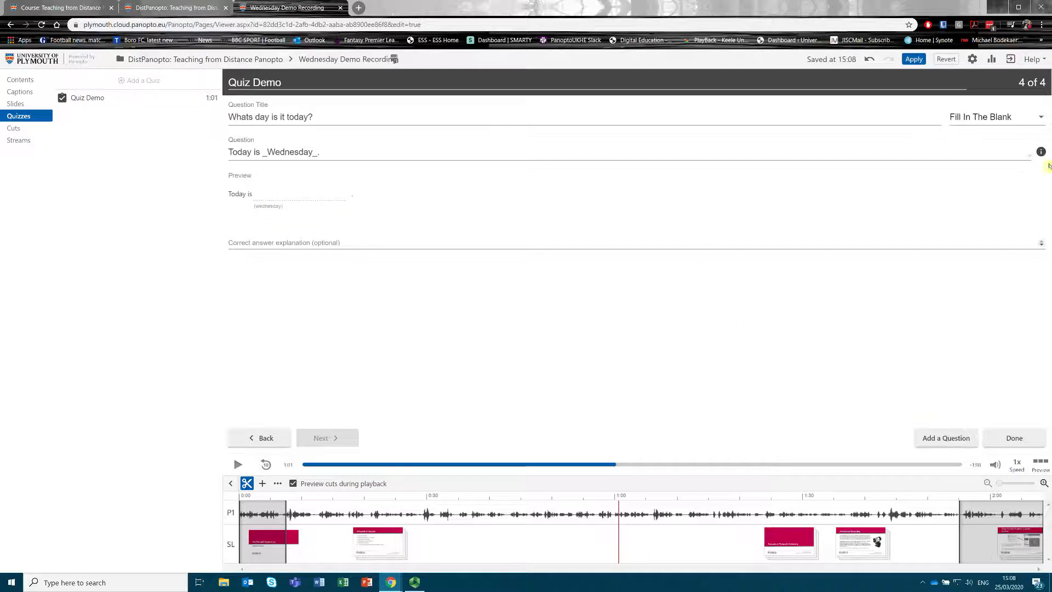
mouse_move(1041, 151)
Step: Complete the question entry and, in the quiz settings, have the grade shown and the review of correct answers and explanations allowed
left_click(1007, 439)
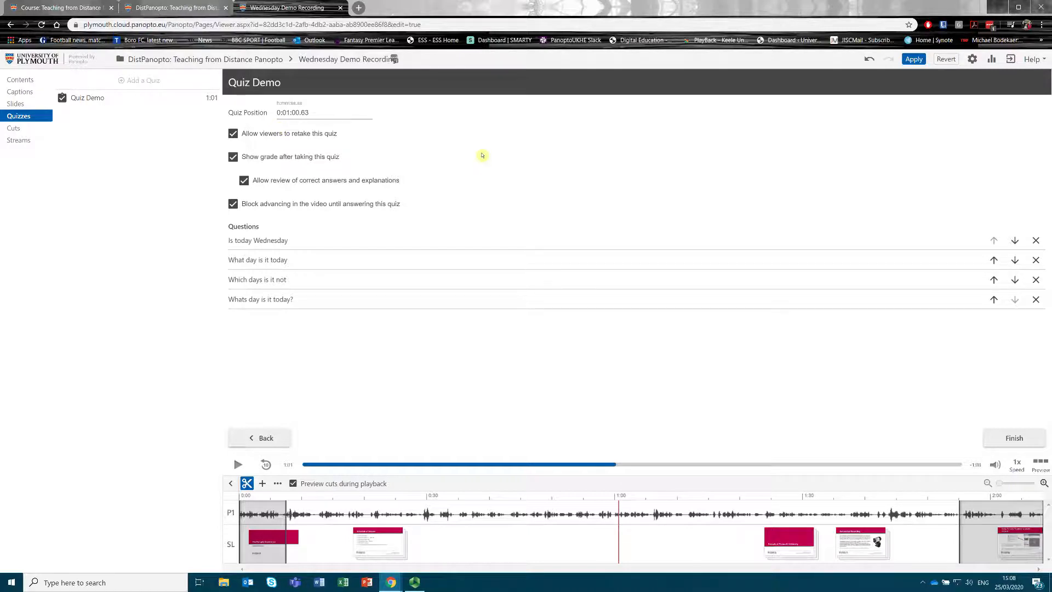
left_click(233, 158)
left_click(232, 158)
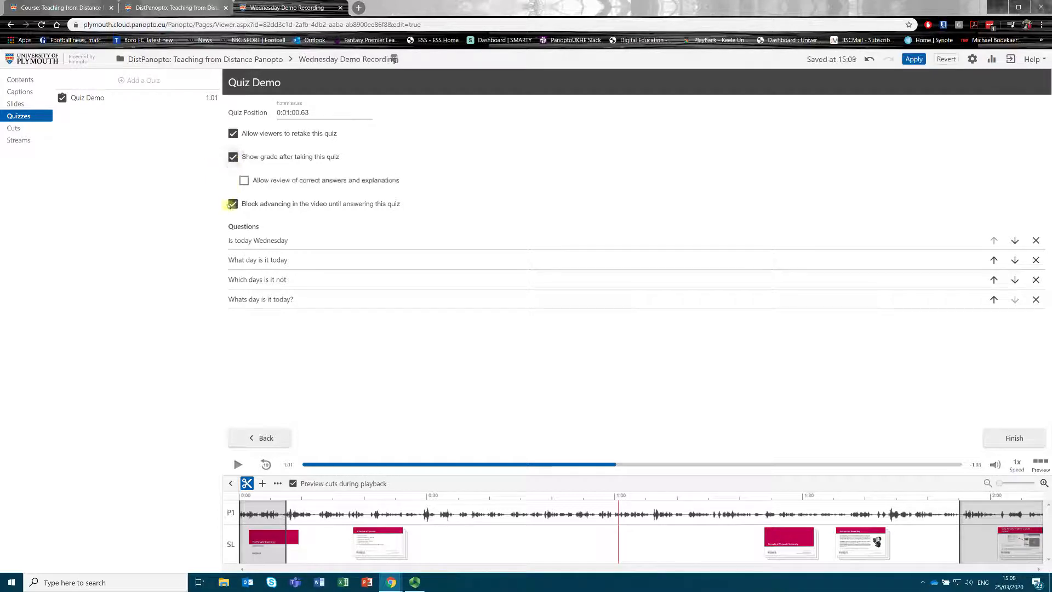
left_click(244, 182)
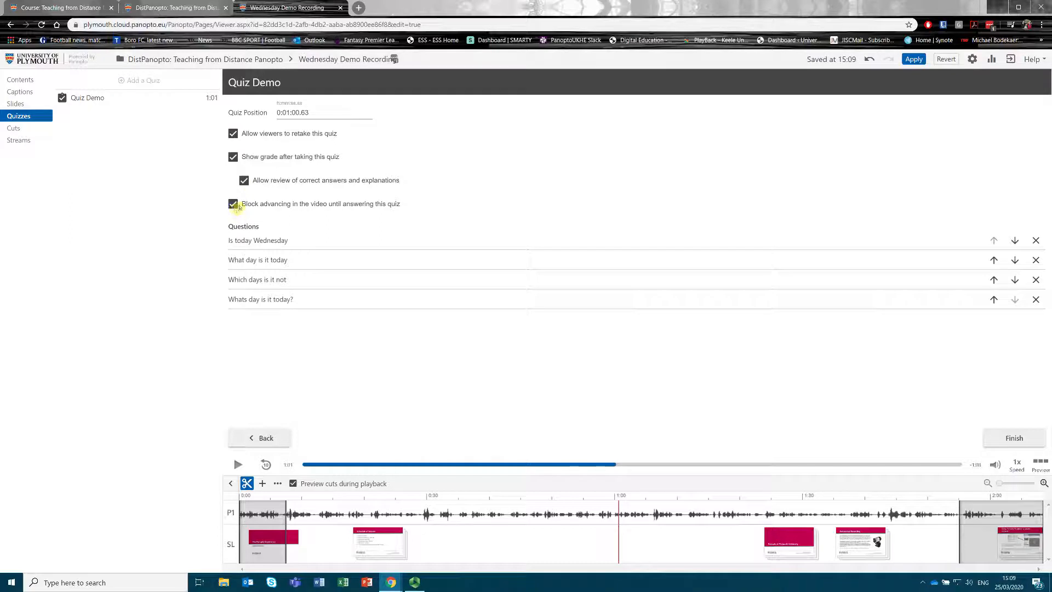